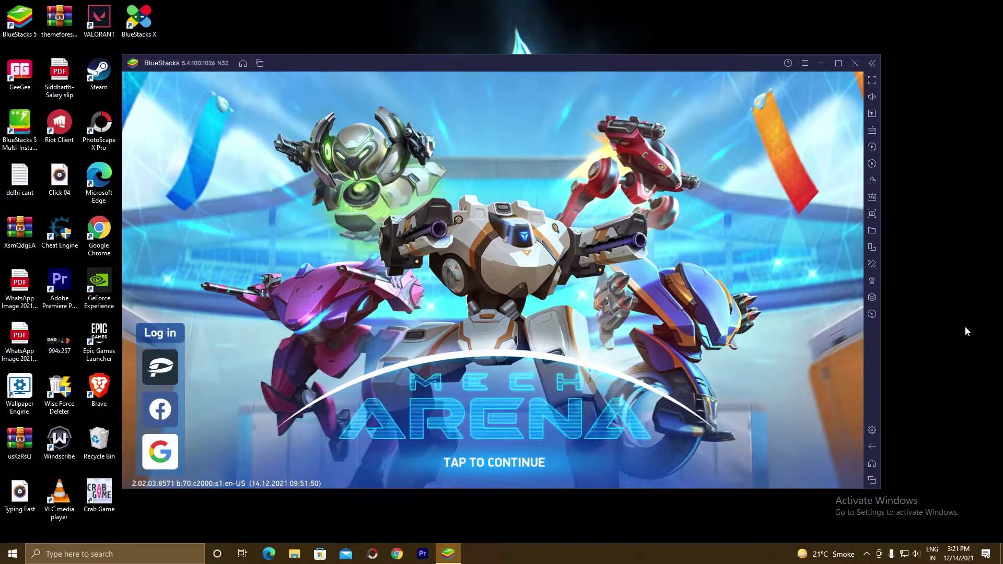
Step: Pass the Mech Arena title screen and accept the terms of use to enter a Control Points match
left_click(613, 333)
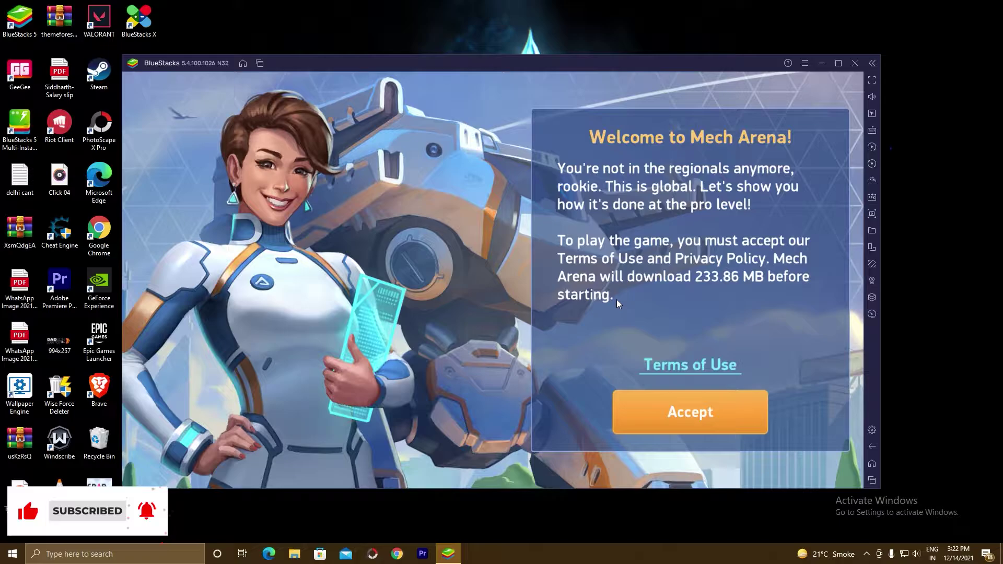
left_click(694, 405)
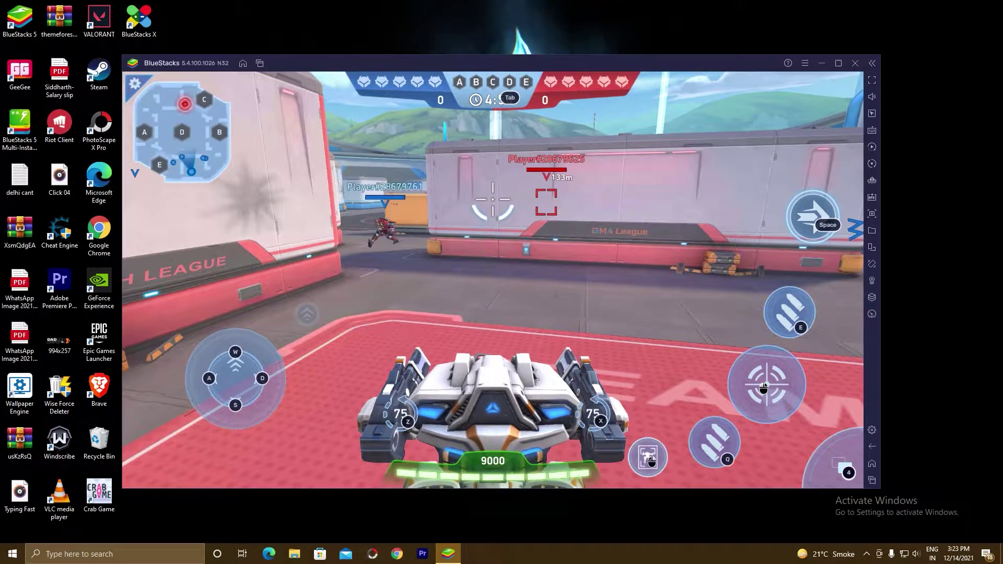
Step: Walk the mech forward toward the enemy near Control Point B, using abilities and firing on it
key("w")
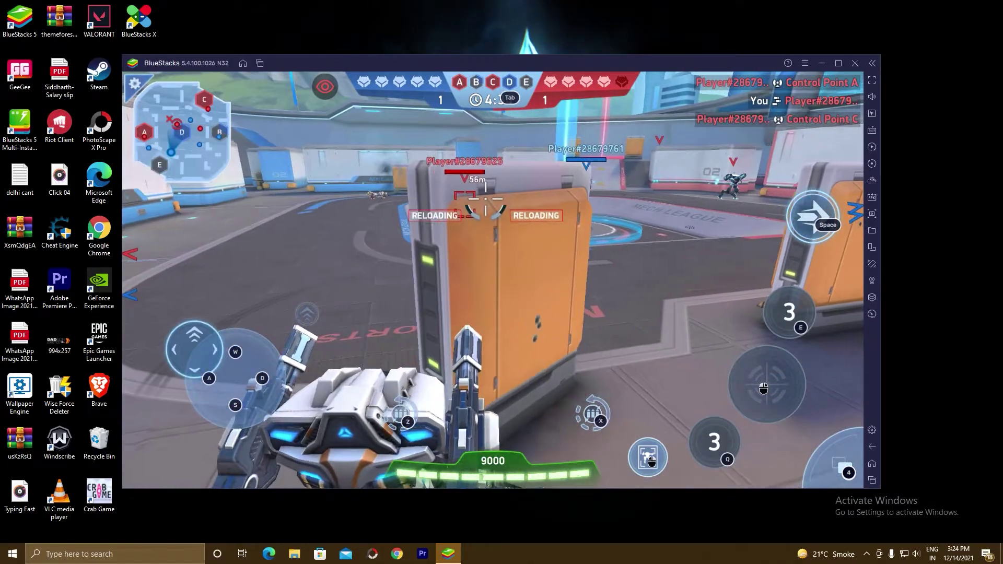
key("w")
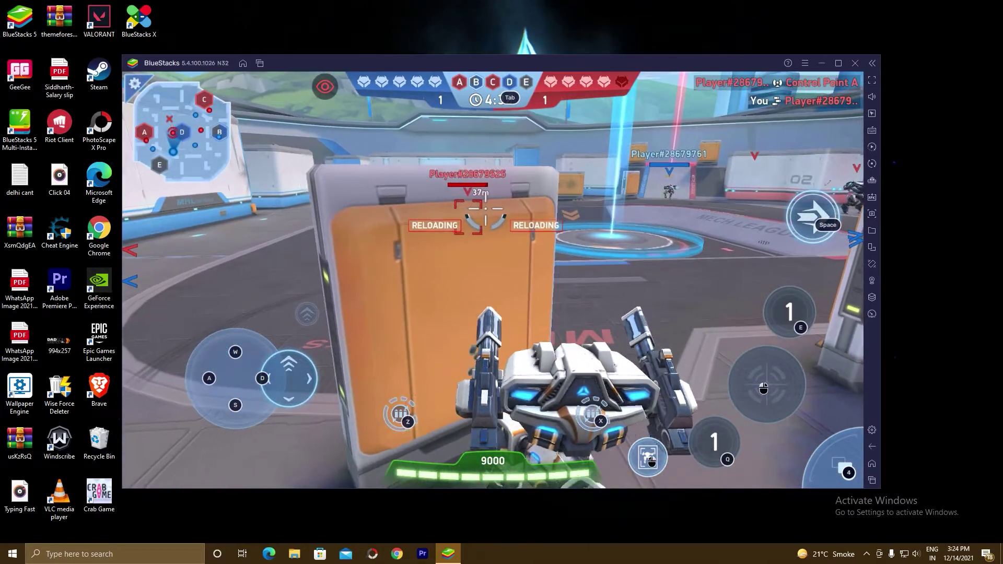
key("w")
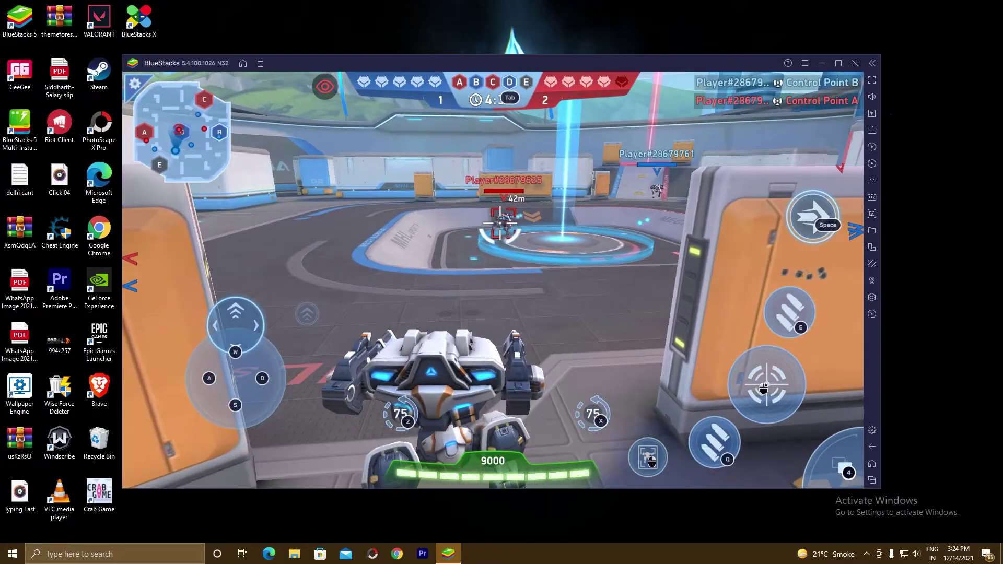
key("w")
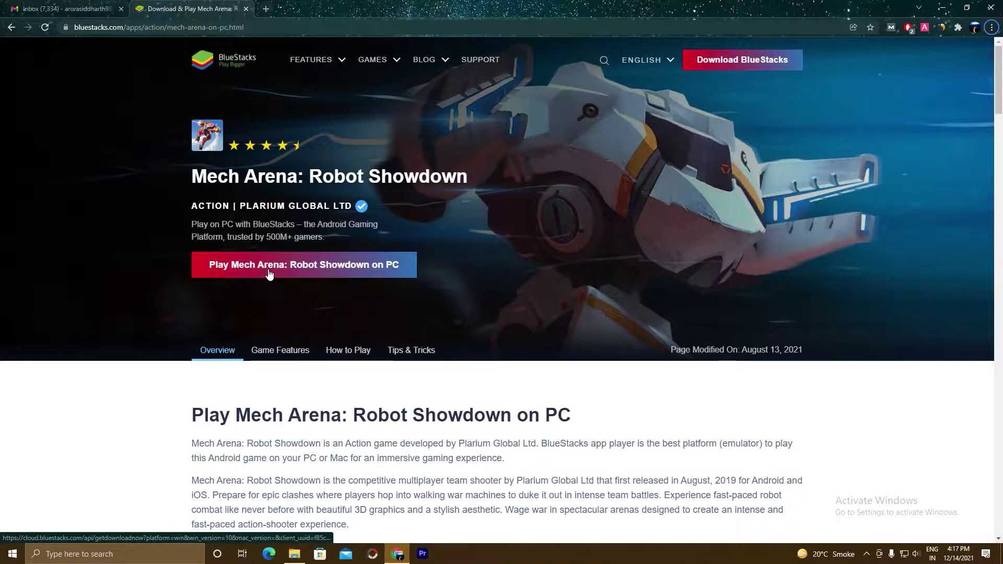
Step: Download 'Play Mech Arena: Robot Showdown on PC' from bluestacks.com and run the installer with administrator approval
scroll(637, 292, "down", 3)
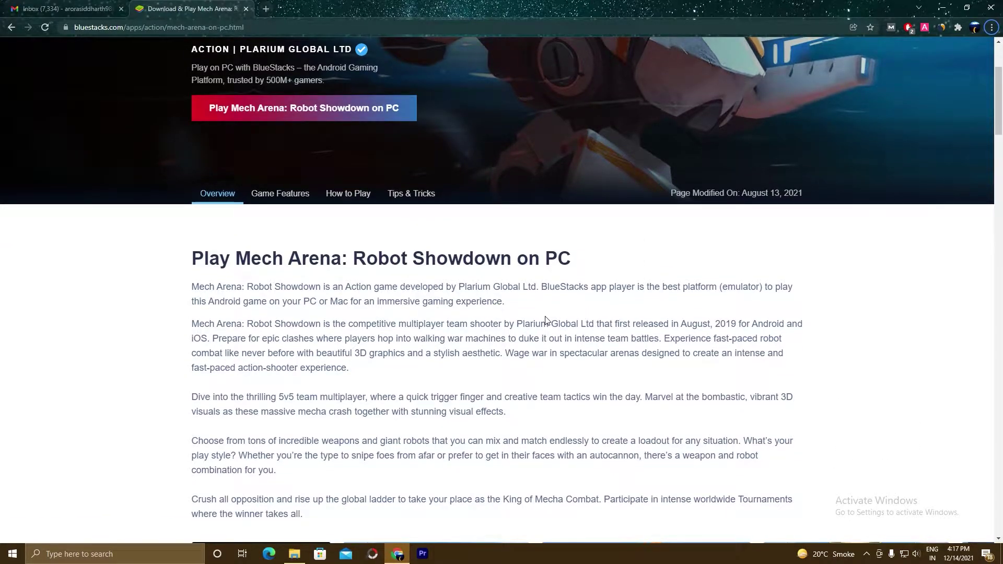
scroll(541, 333, "up", 3)
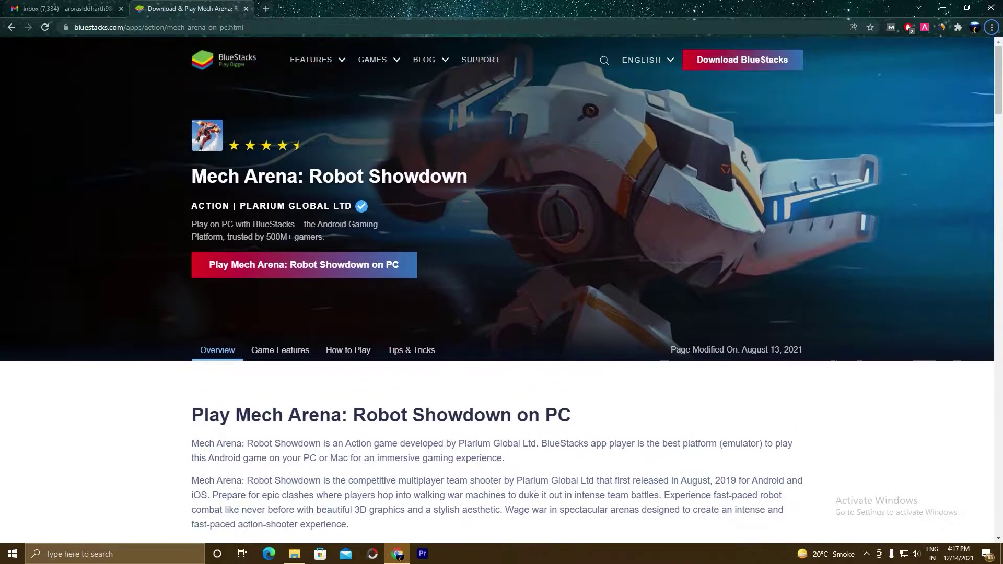
left_click(308, 265)
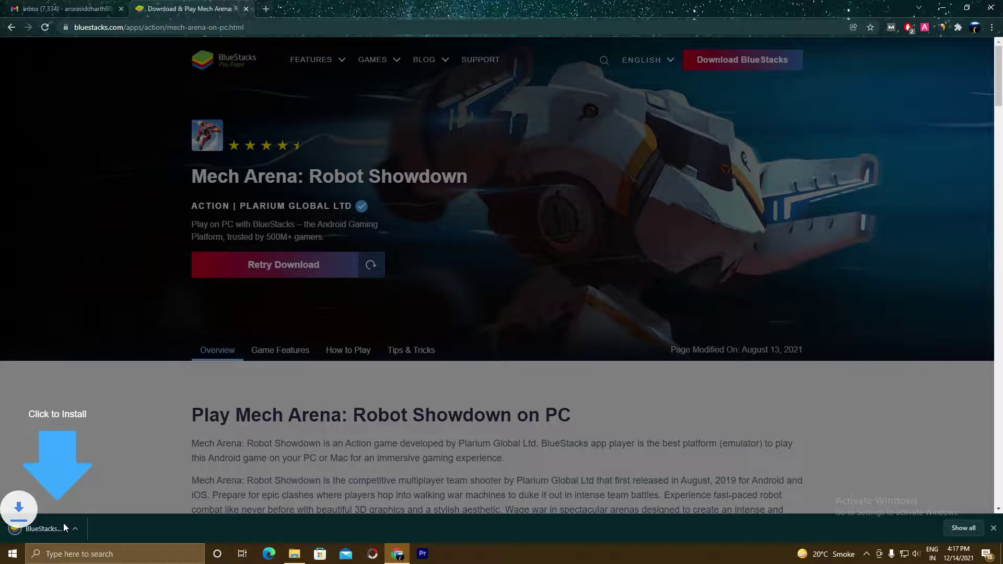
left_click(59, 529)
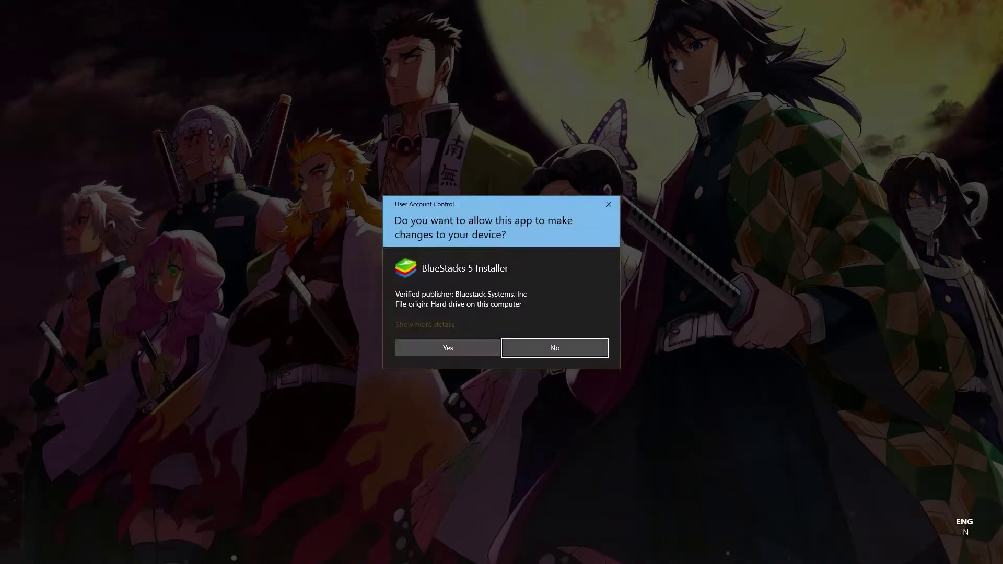
left_click(448, 348)
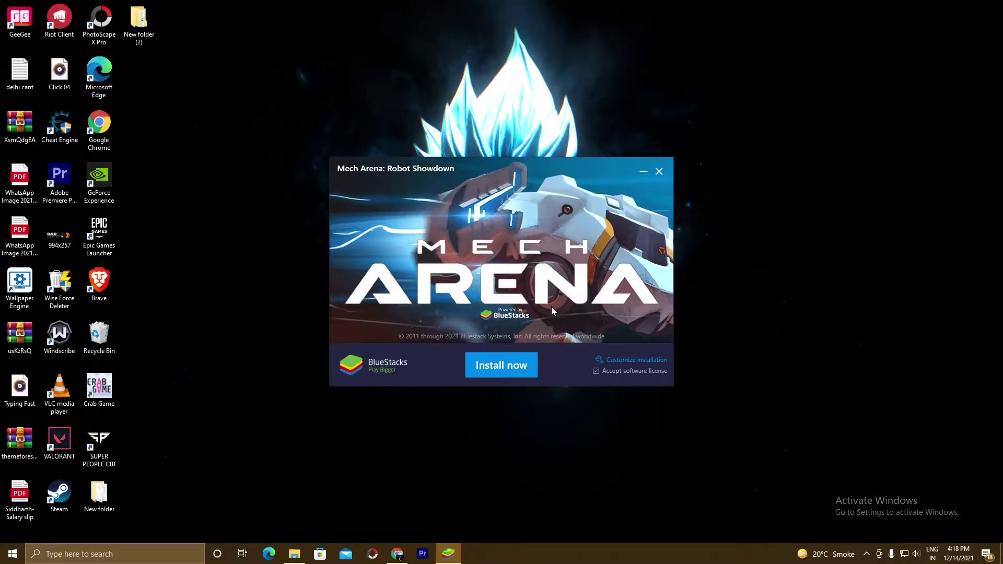
Step: Review the default data path under Customize installation, go back, and install BlueStacks
left_click(626, 360)
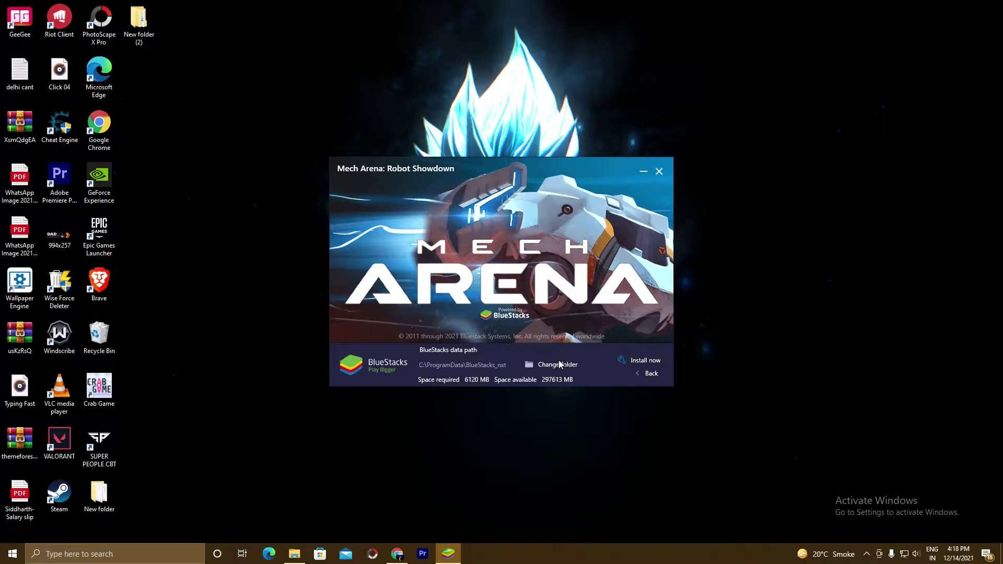
left_click(648, 372)
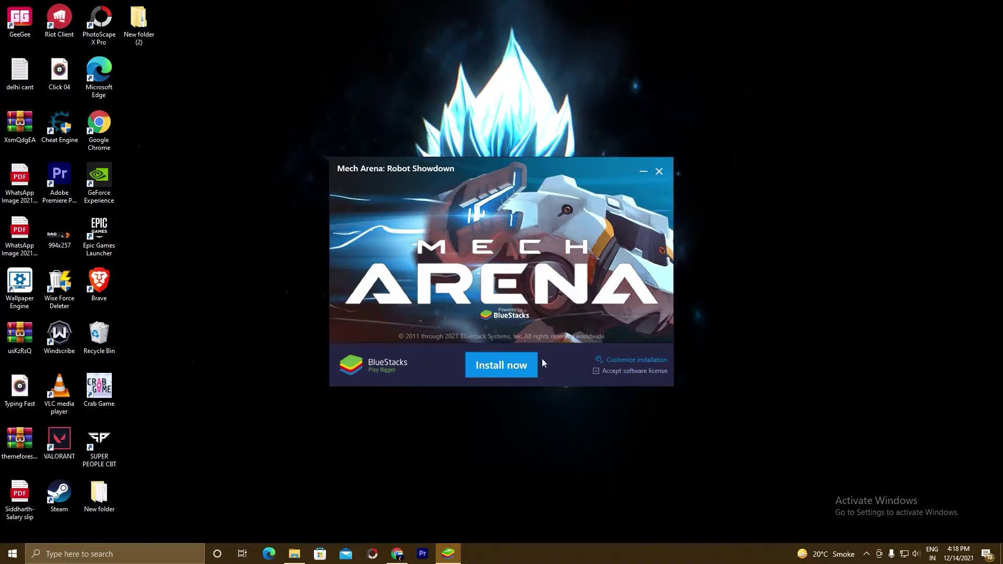
left_click(503, 366)
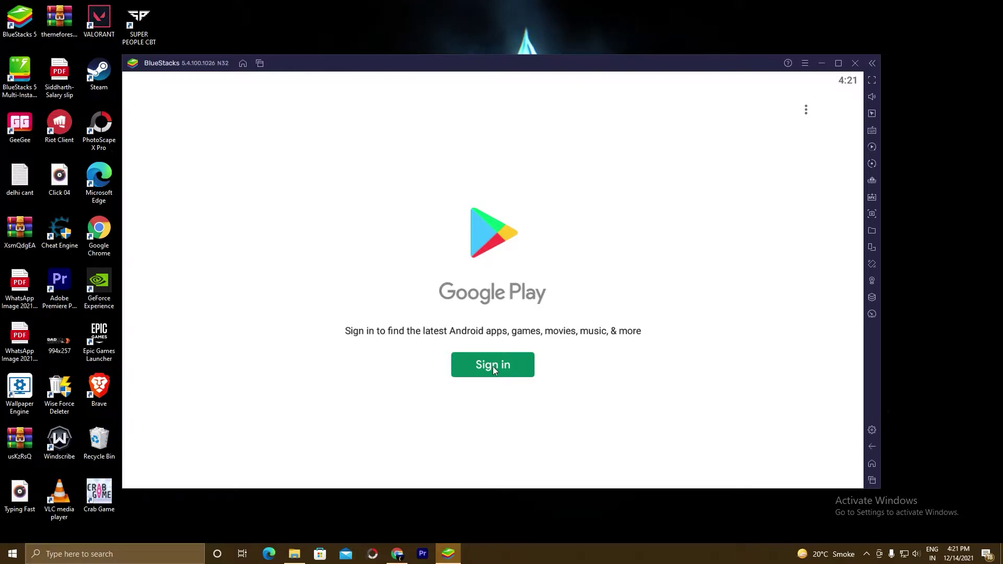
Step: Sign in to Google Play with the account e-mail, agree to the terms and accept Google services
left_click(493, 366)
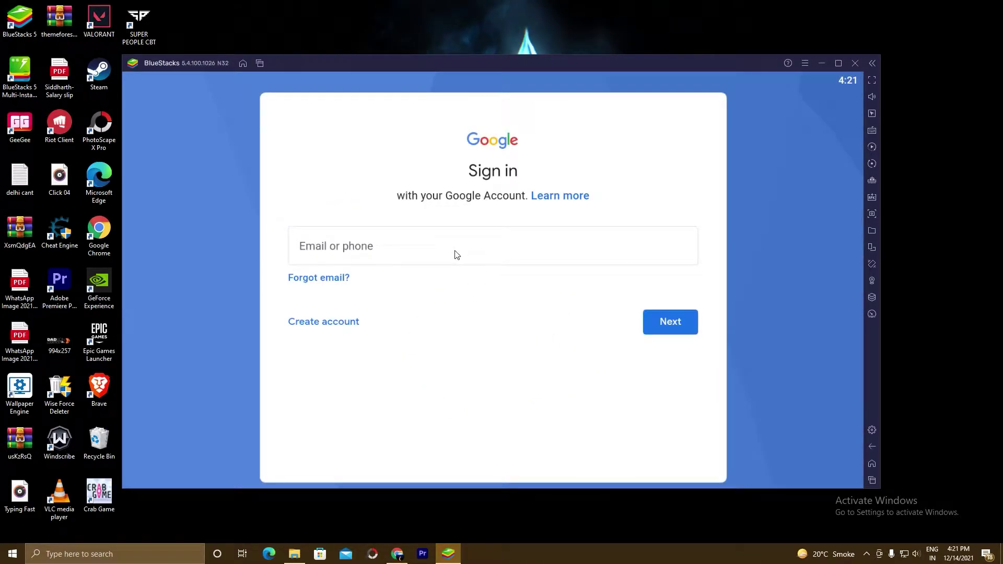
left_click(457, 255)
type("Deskto")
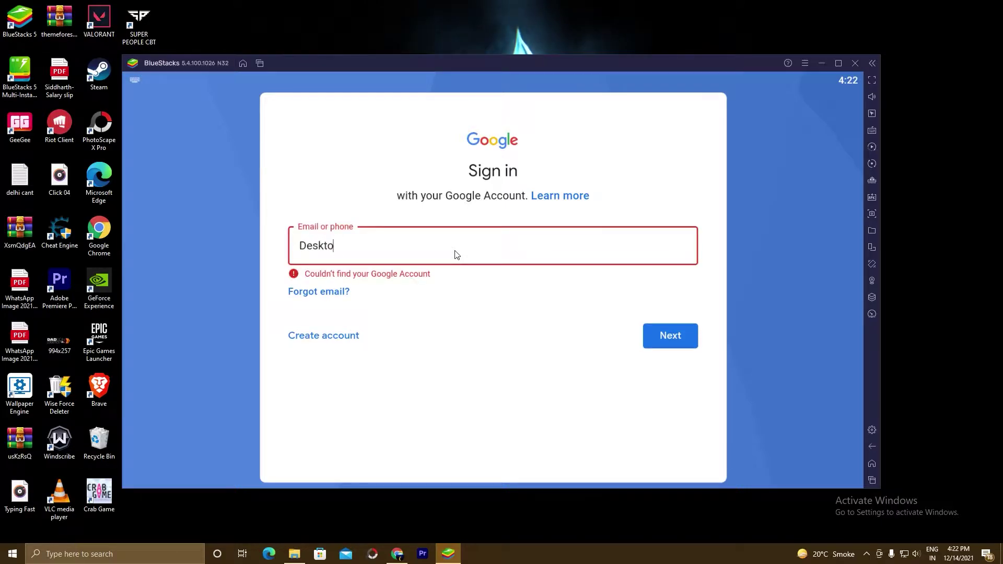
type("pgamer.net")
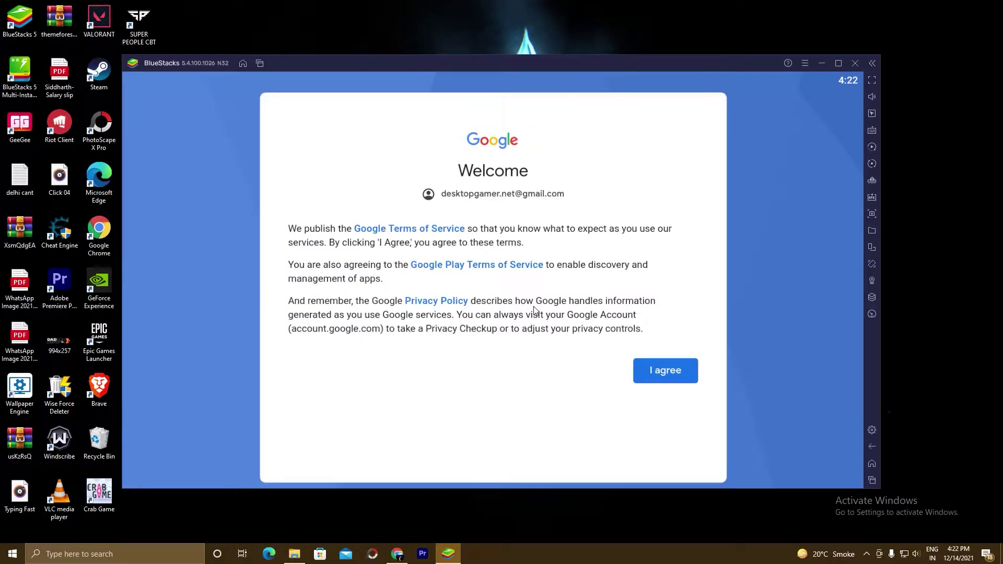
left_click(666, 378)
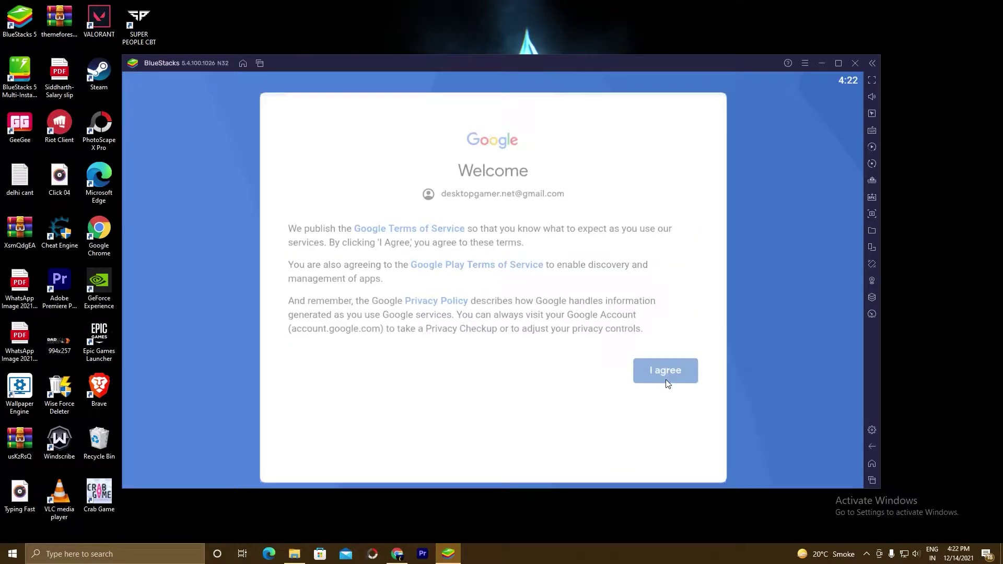
left_click(679, 463)
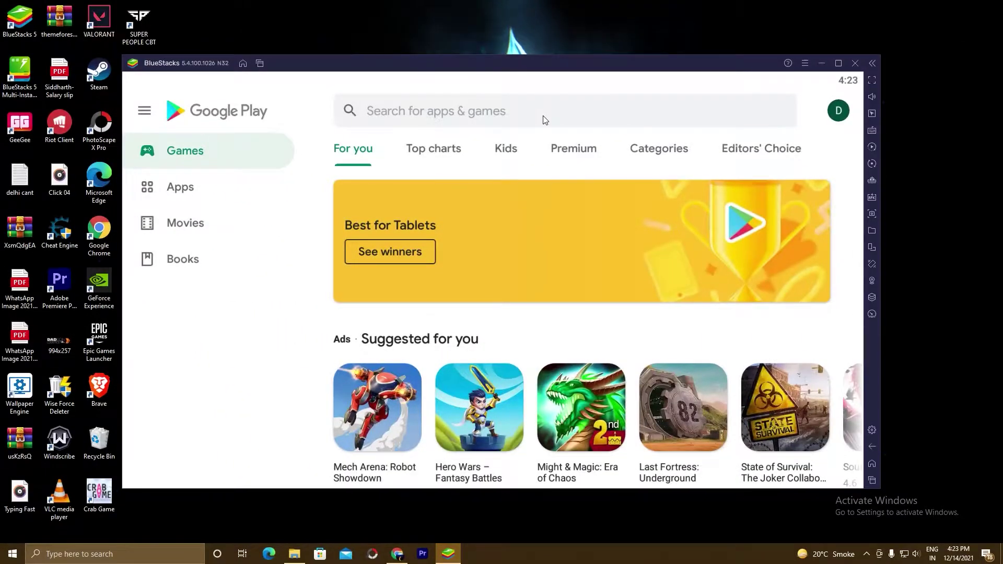
Step: Search the Play Store for 'mech arena' and install Mech Arena: Robot Showdown
left_click(545, 120)
type("mech arena")
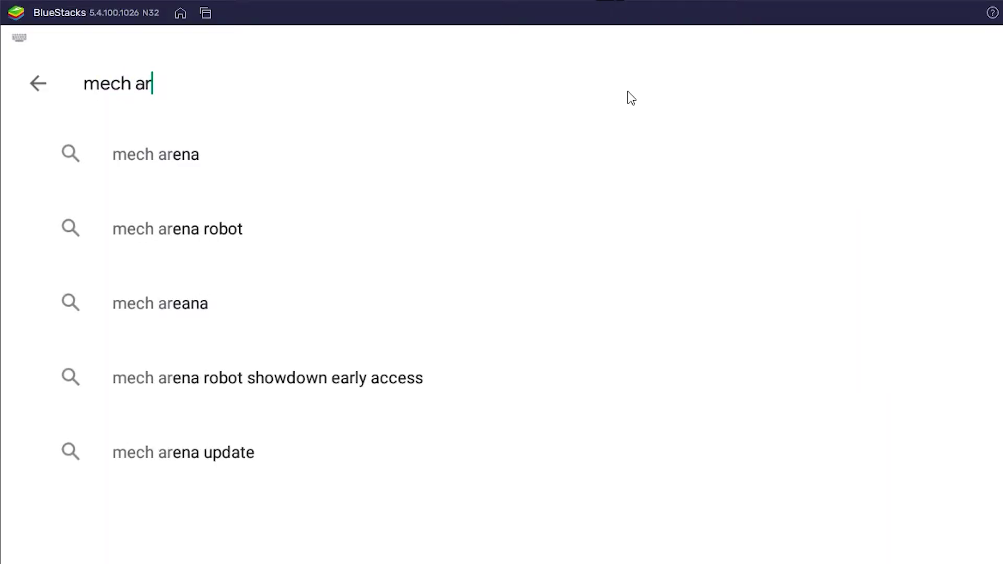
key("Return")
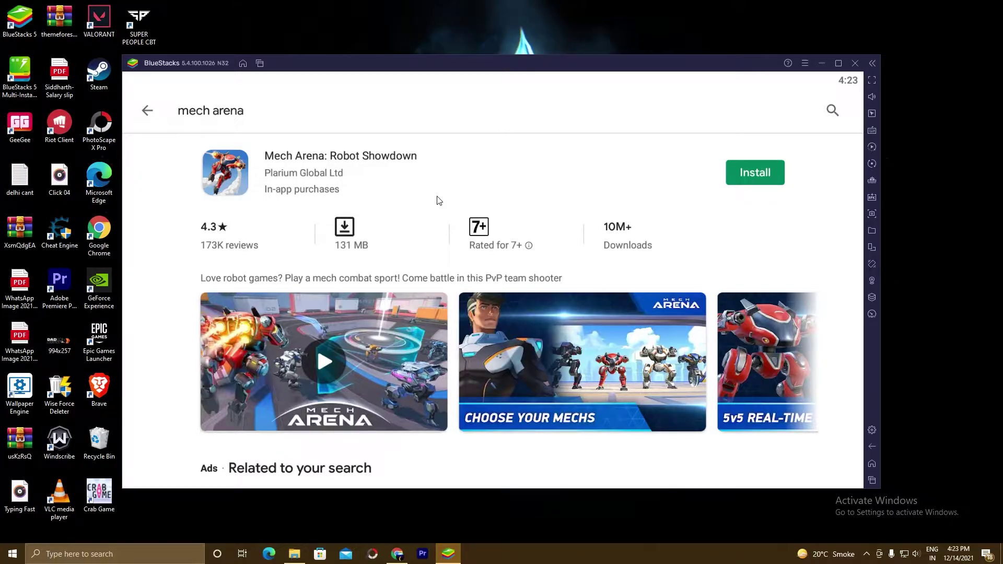
left_click(744, 174)
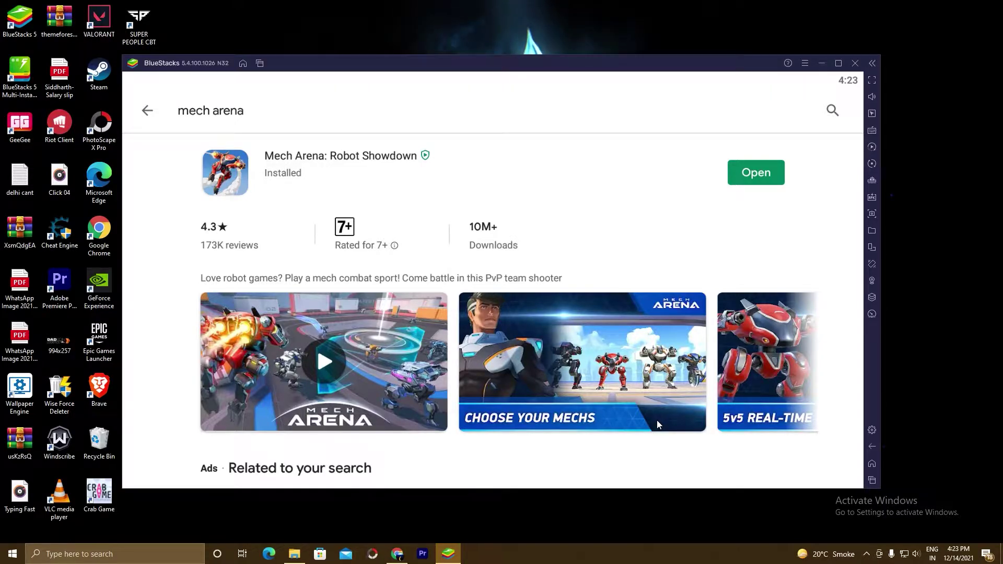
Step: Go to the BlueStacks home screen, launch Mech Arena and pass its title screen
left_click(872, 464)
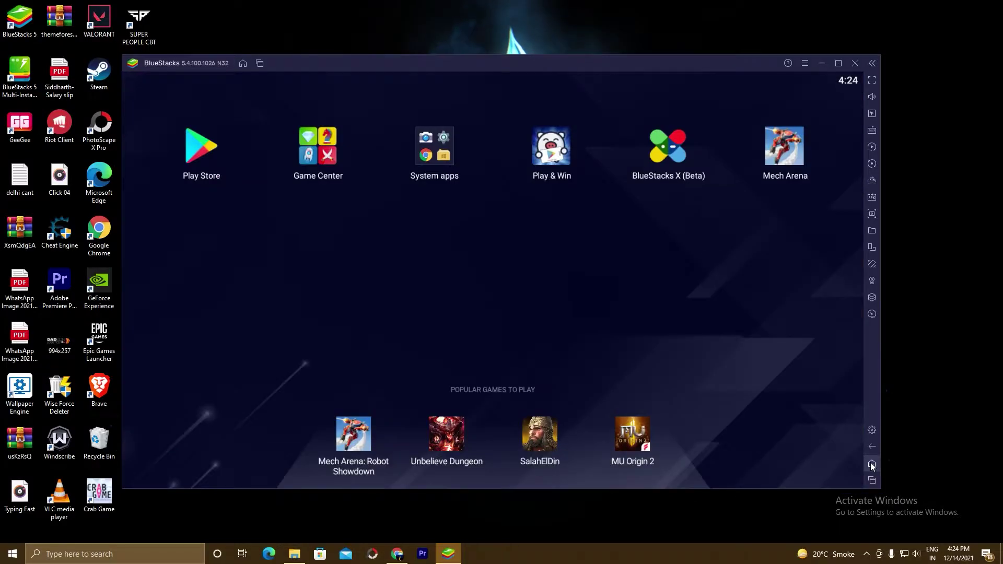
left_click(787, 152)
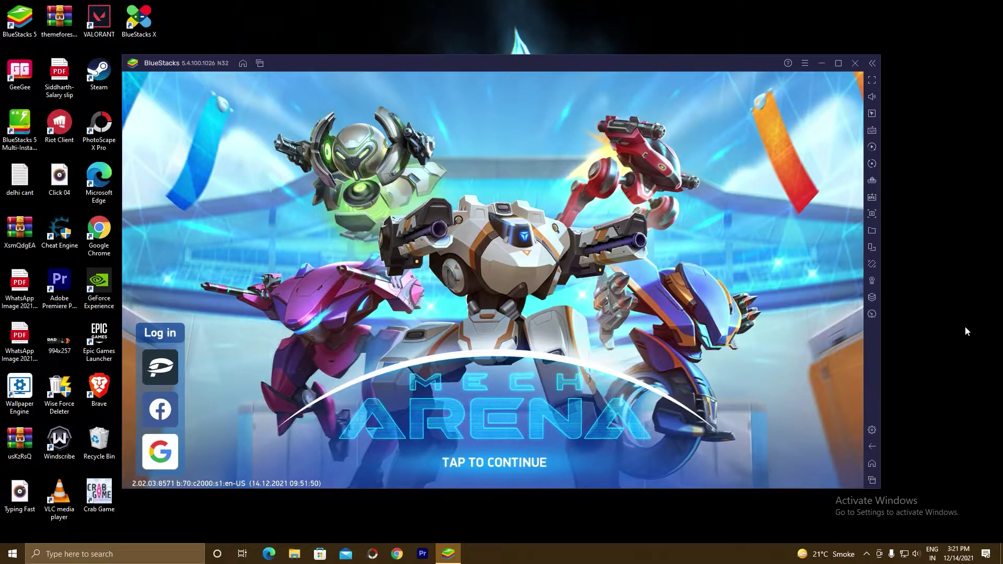
left_click(614, 333)
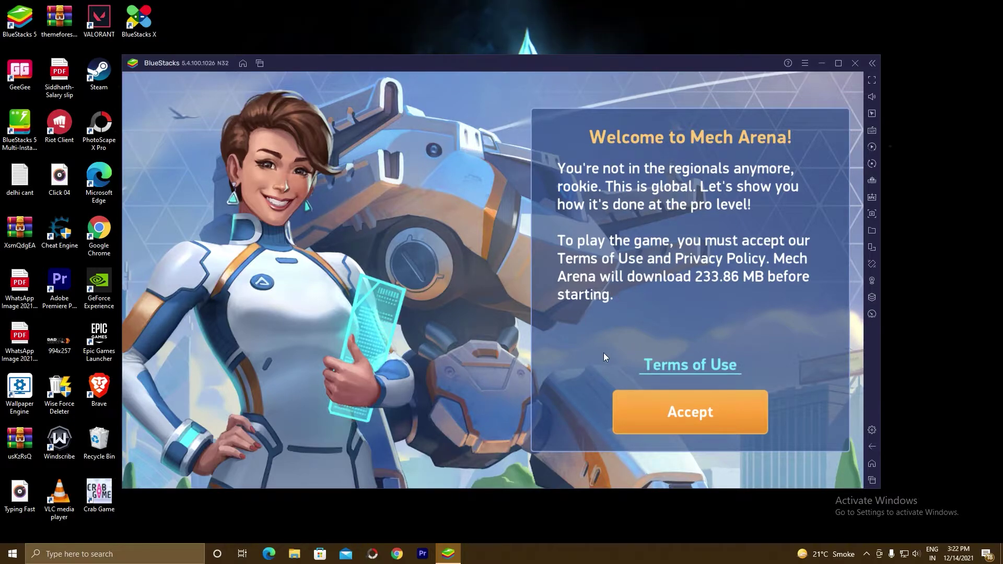
Step: Accept the terms and complete the tutorial: aim across the targets, fire, and boost with Space
left_click(694, 405)
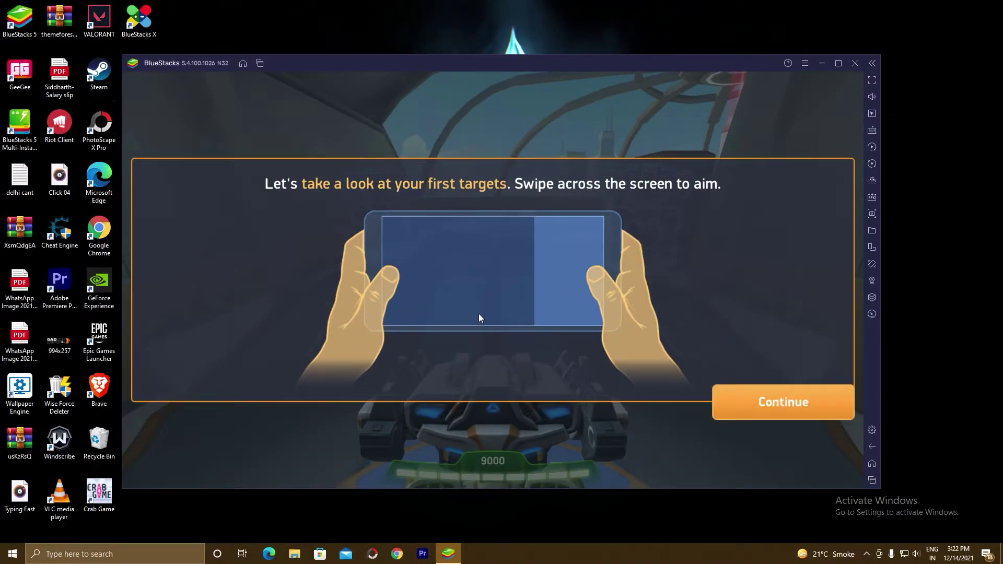
left_click(773, 409)
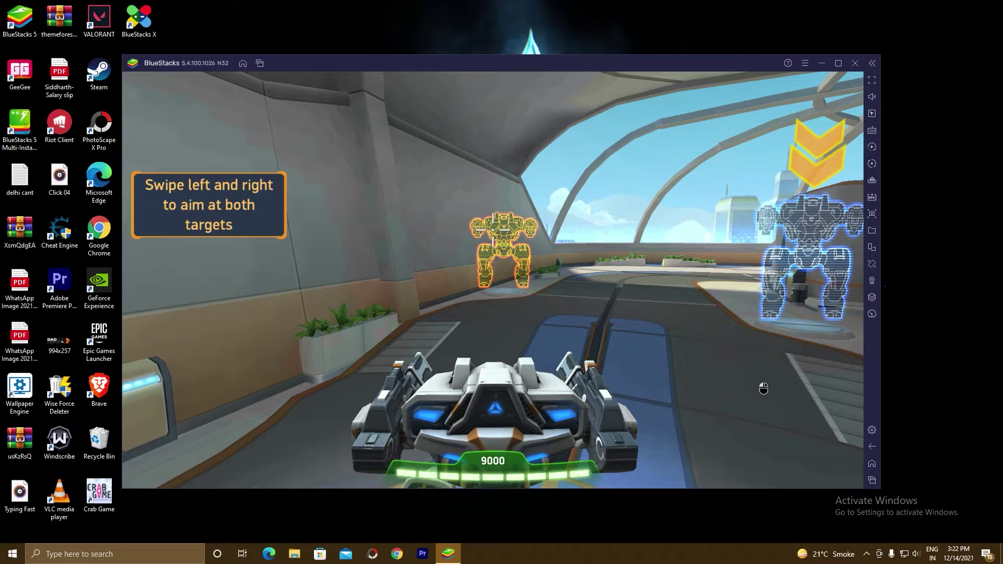
left_click_drag(763, 388, 699, 387)
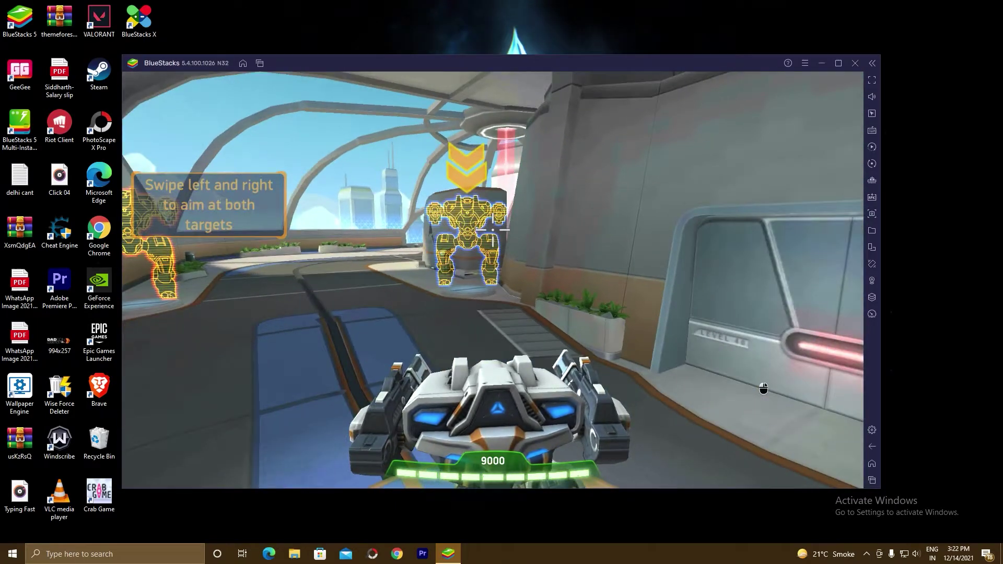
left_click(738, 323)
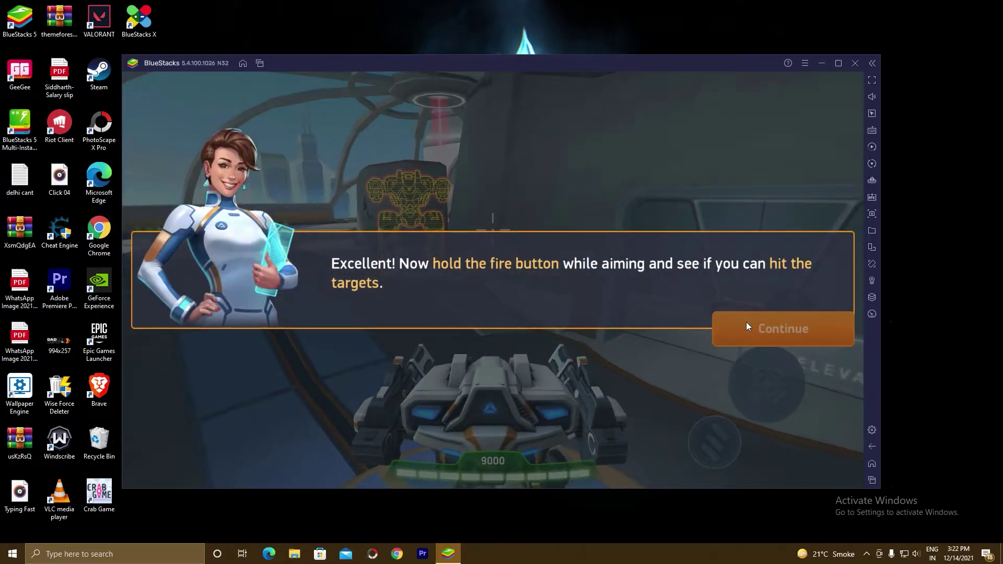
left_click_drag(763, 389, 763, 389)
left_click(762, 387)
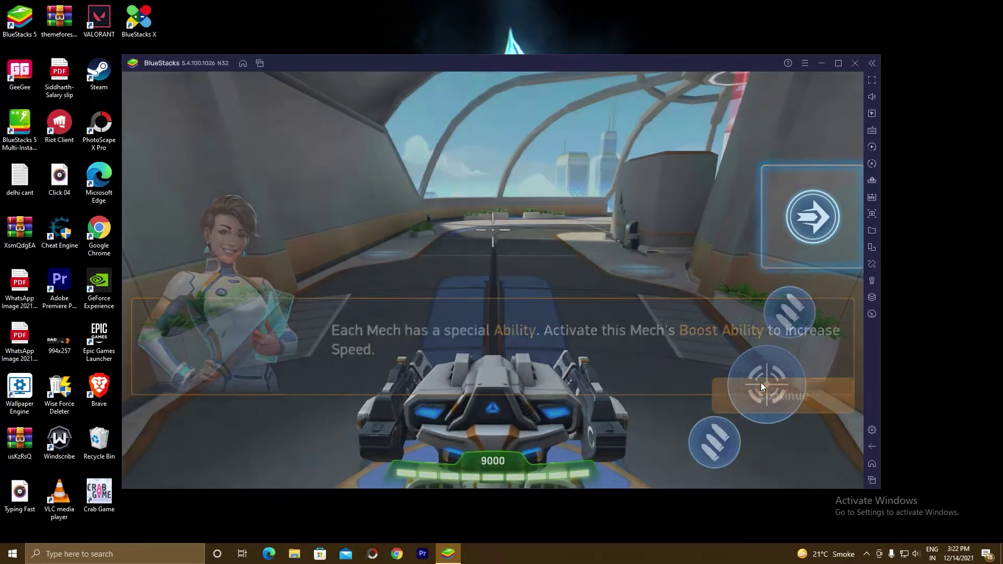
key("space")
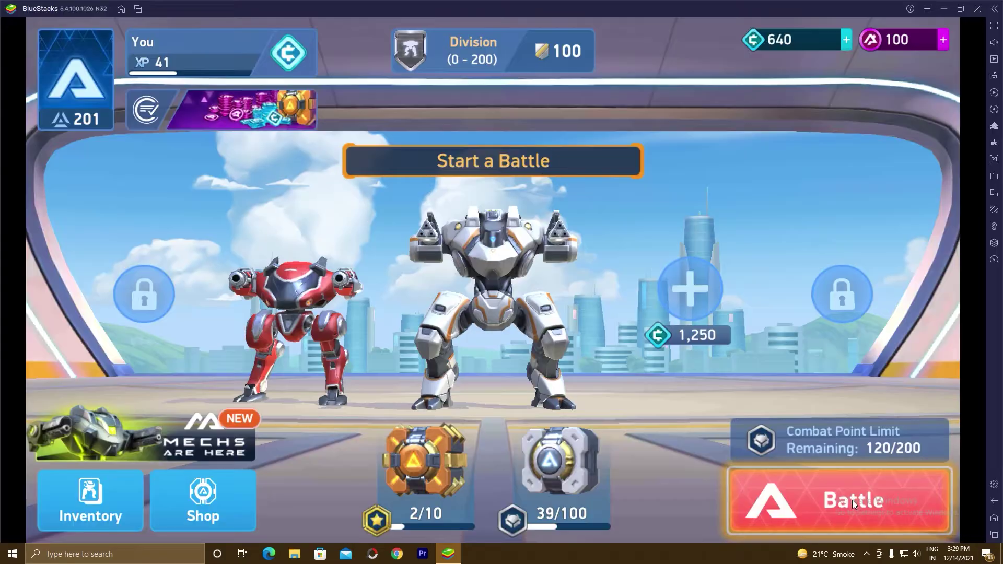
Step: Start a Quick Match: Control Point Clash and deploy the white mech
left_click(851, 499)
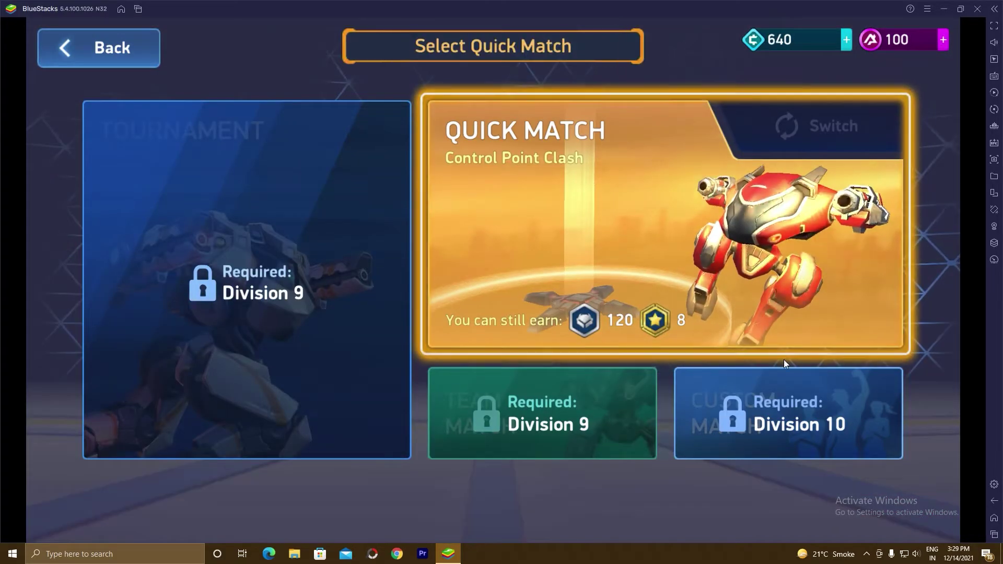
left_click(743, 257)
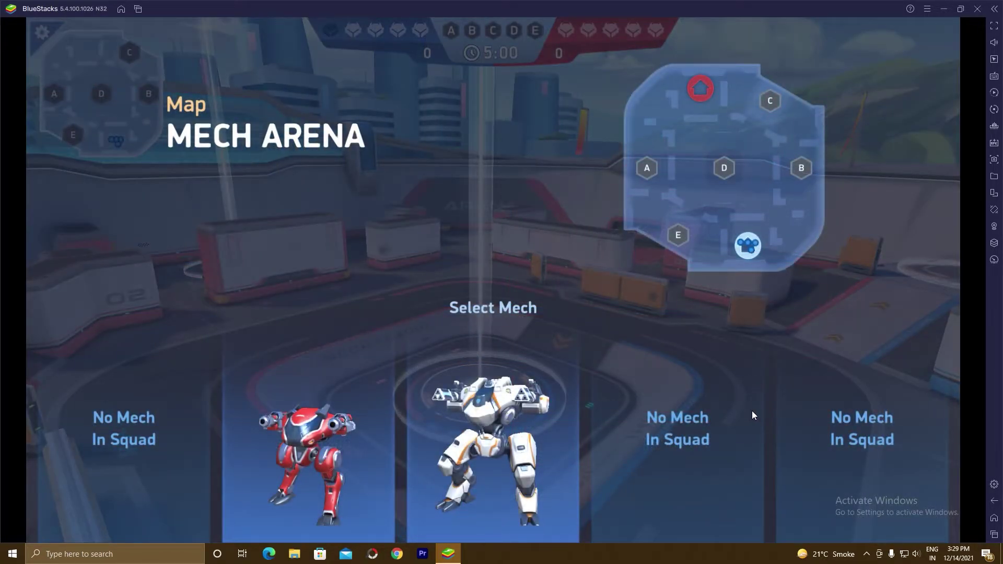
left_click(495, 411)
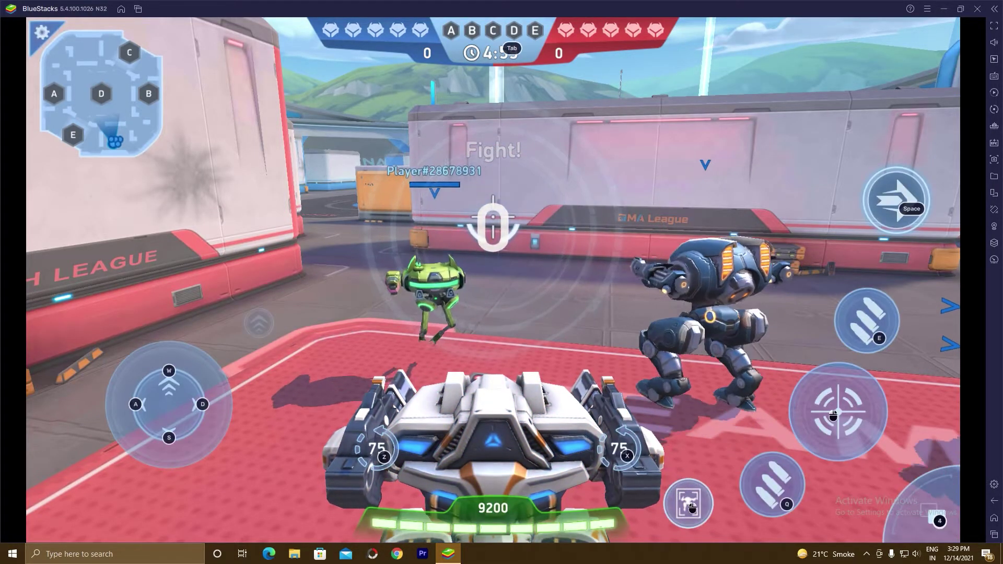
Step: Walk the mech past the orange crates onto point D and fire on the enemy mech
key("w")
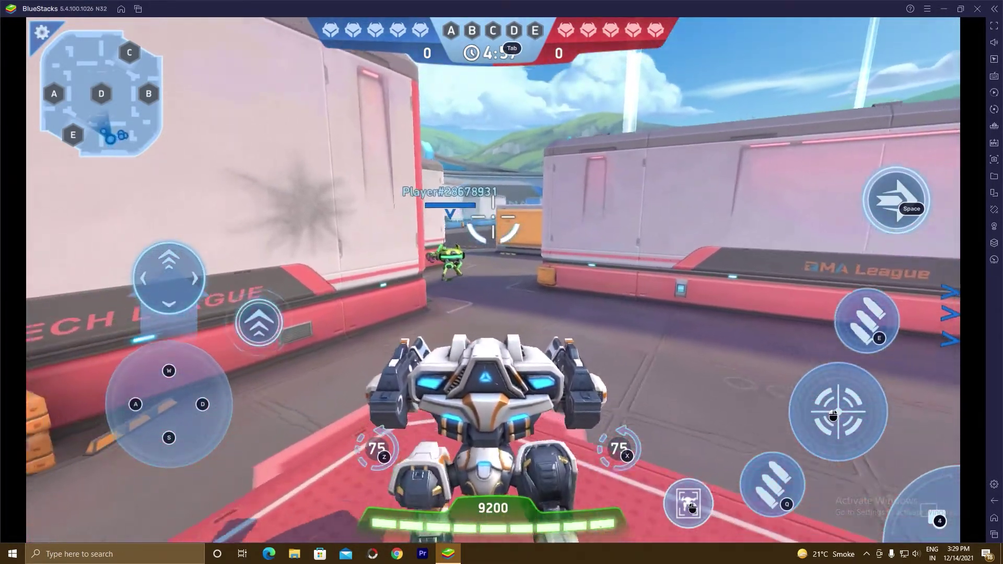
key("w")
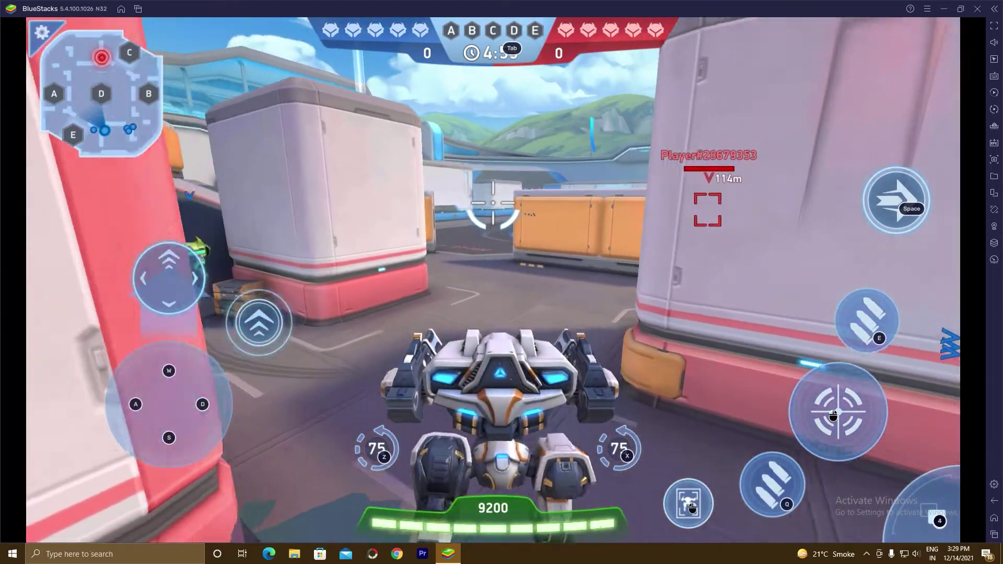
key("w")
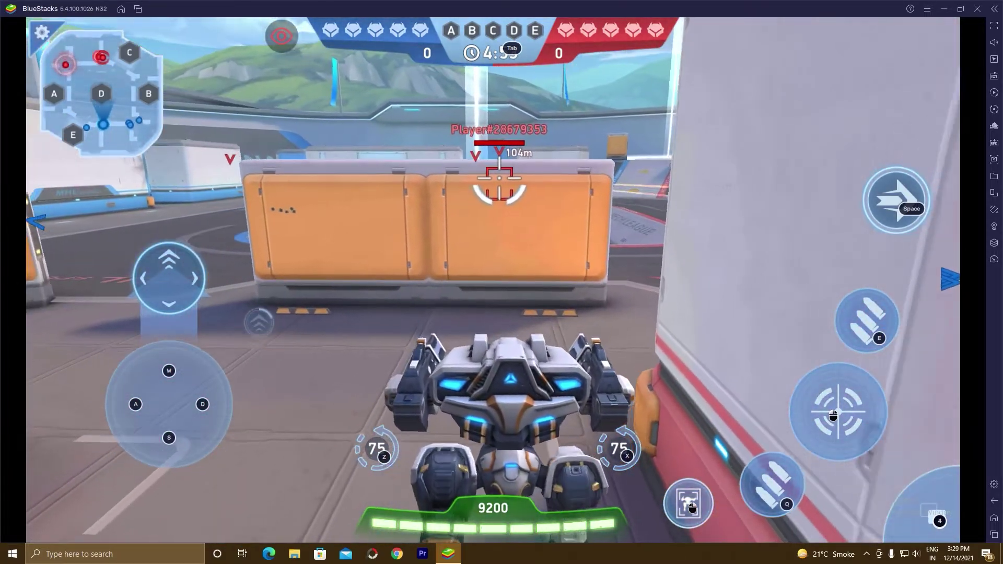
key("w")
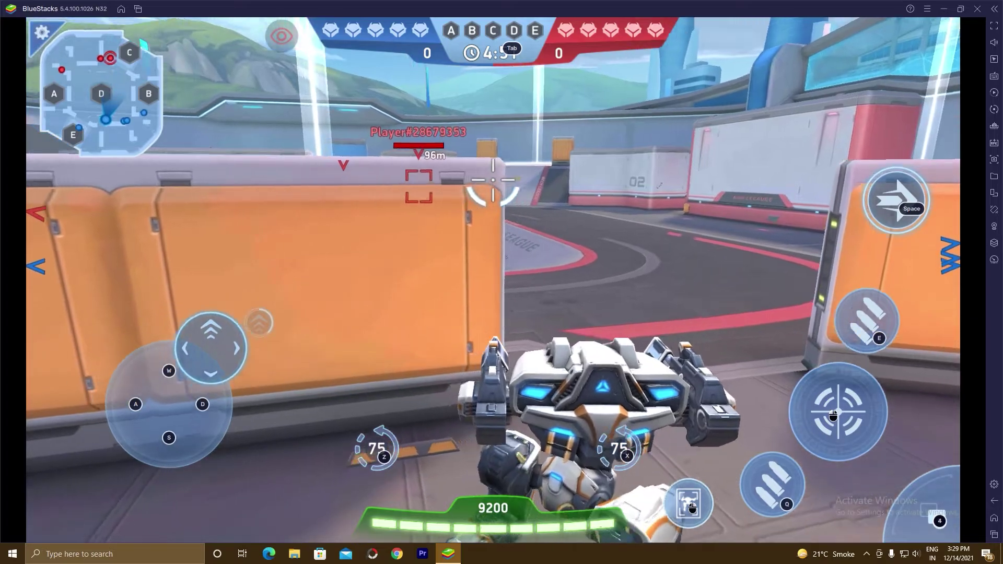
key("w")
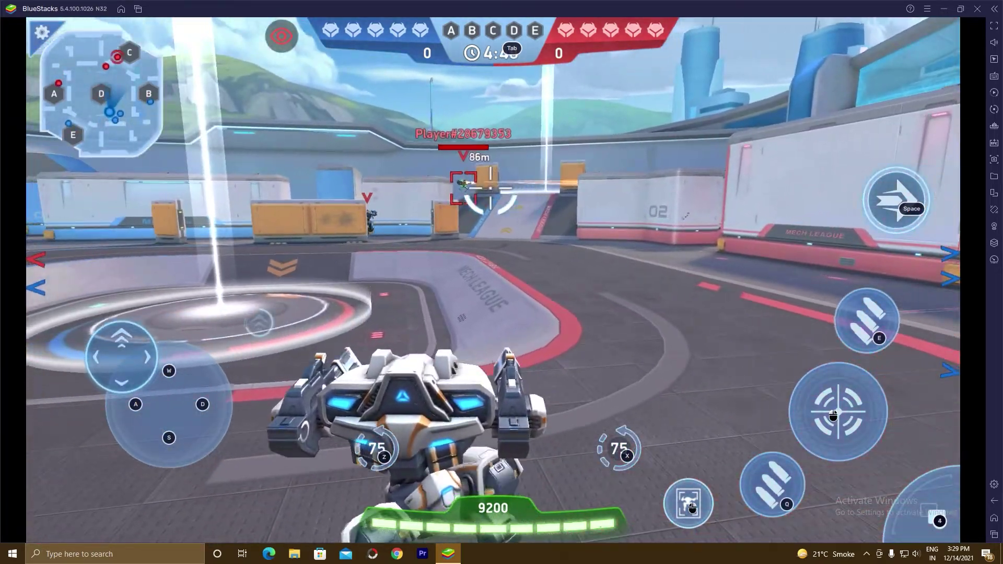
left_click(833, 415)
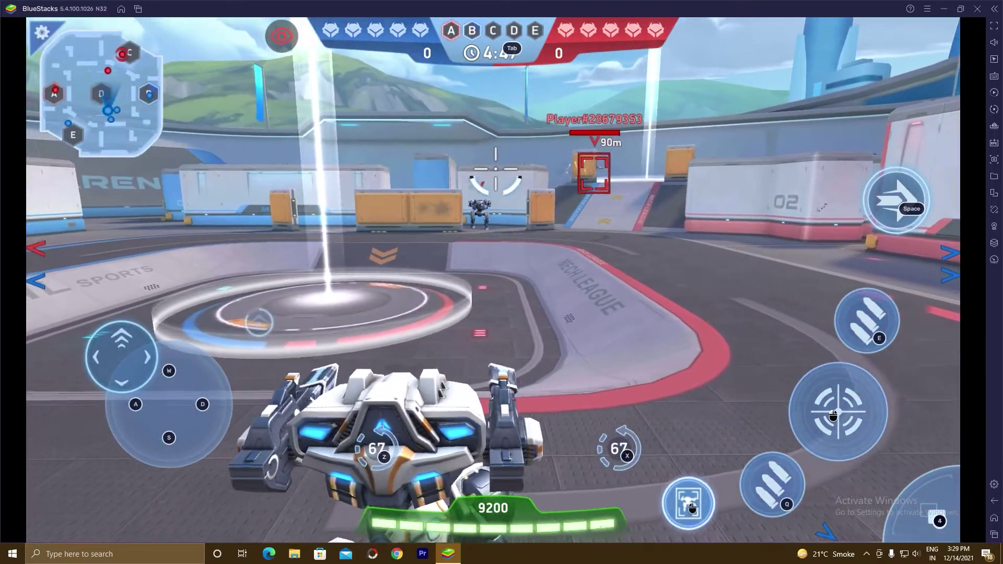
left_click(833, 415)
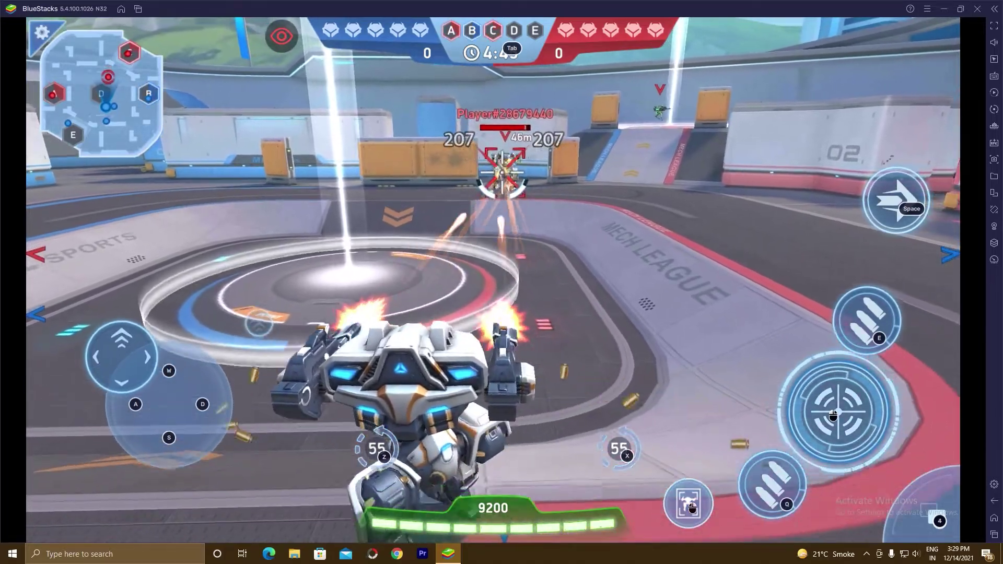